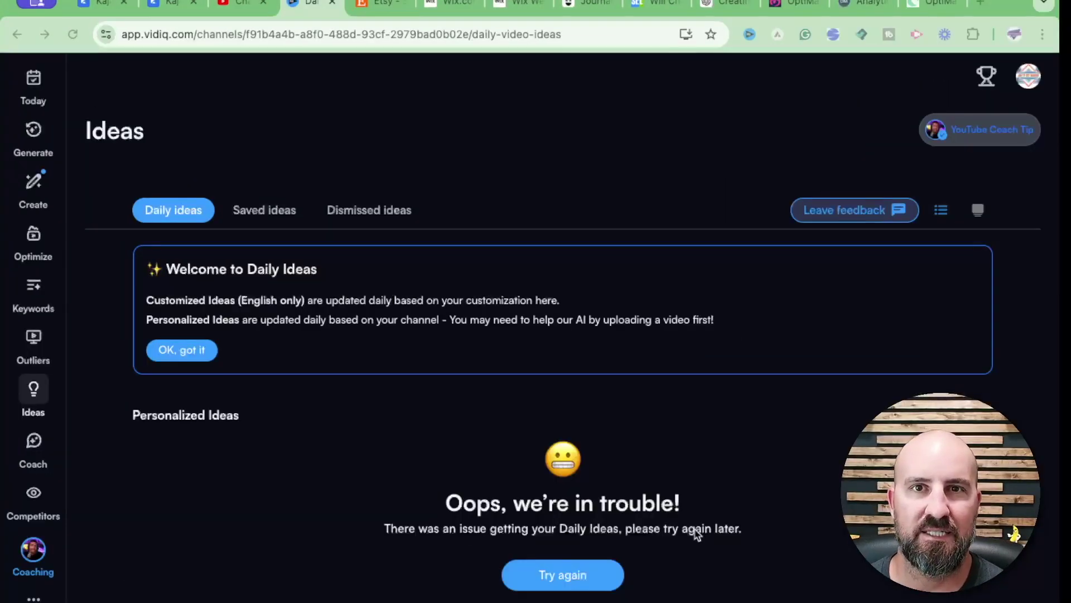
pyautogui.scroll(-1, 763, 503)
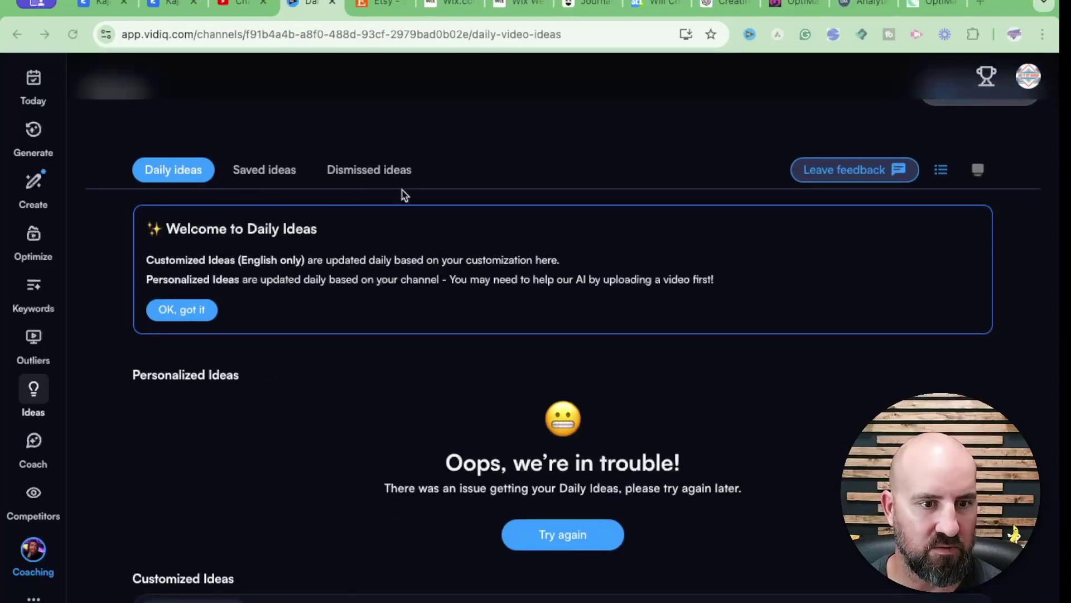
pyautogui.scroll(1, 352, 194)
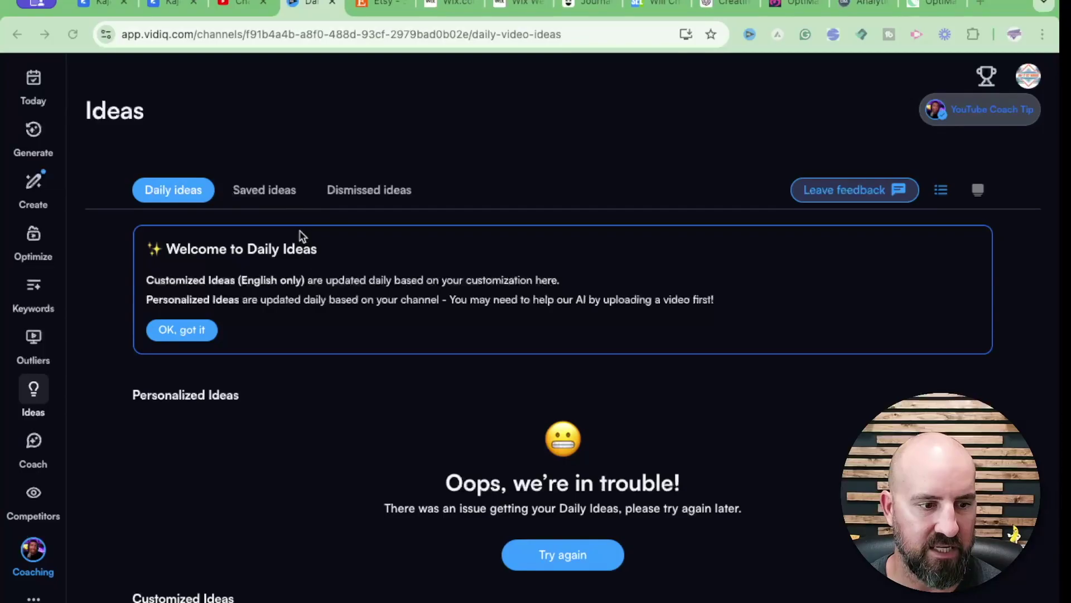
pyautogui.scroll(-1, 314, 264)
pyautogui.scroll(1, 275, 390)
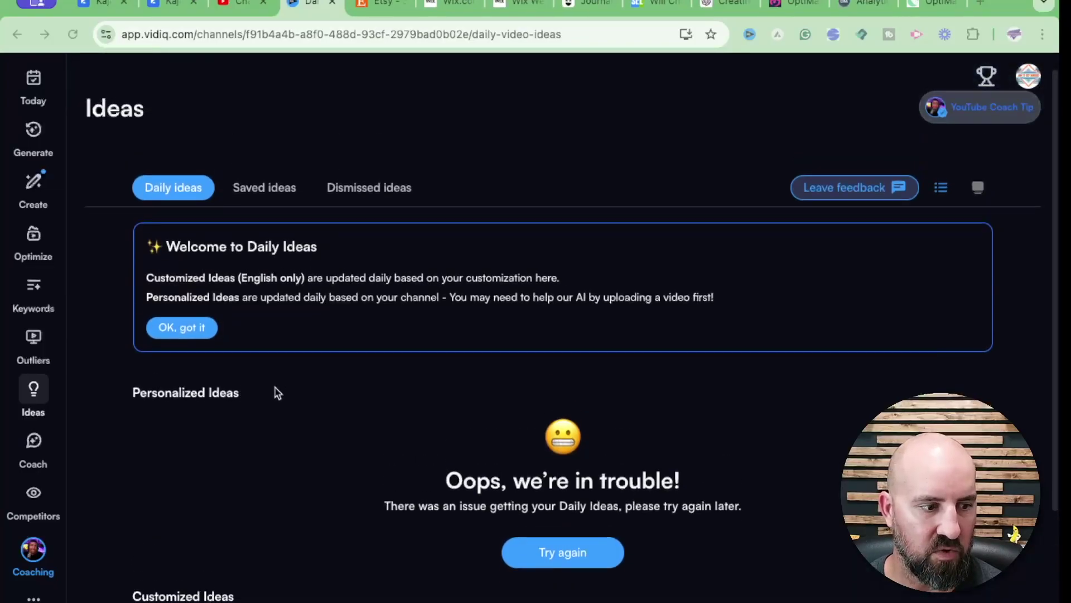
pyautogui.scroll(1, 701, 292)
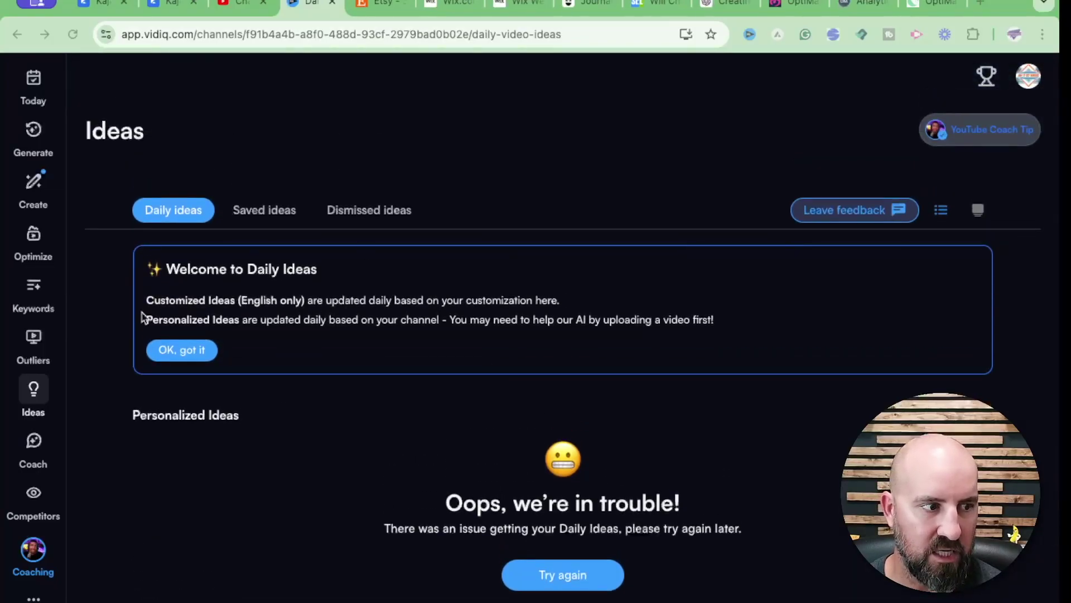
# Pass through Keywords and Ideas, then enter the Create section to reach Generate
pyautogui.click(37, 302)
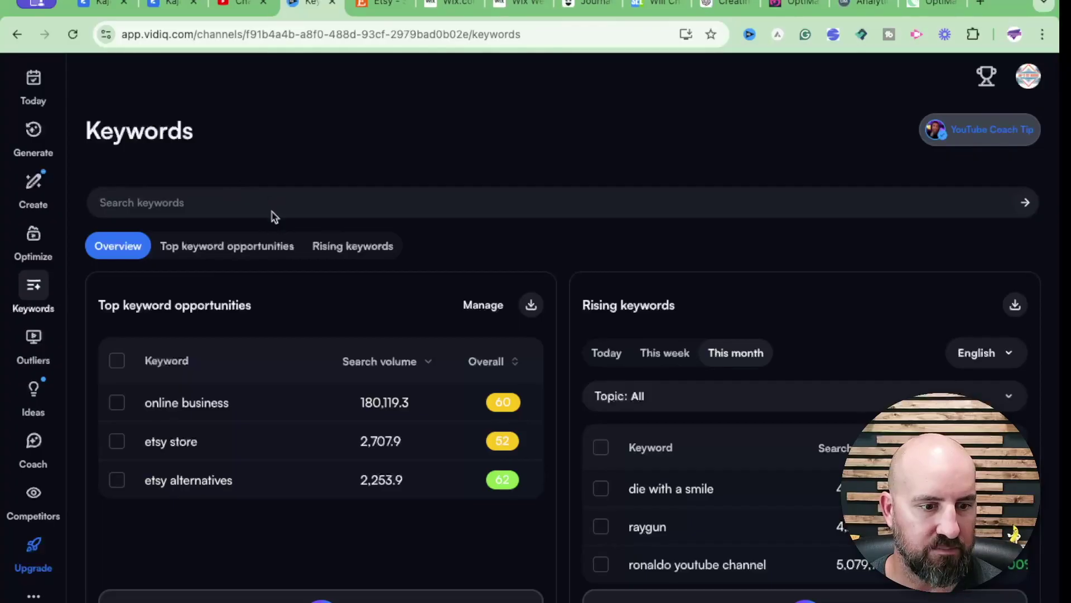
pyautogui.scroll(-1, 281, 217)
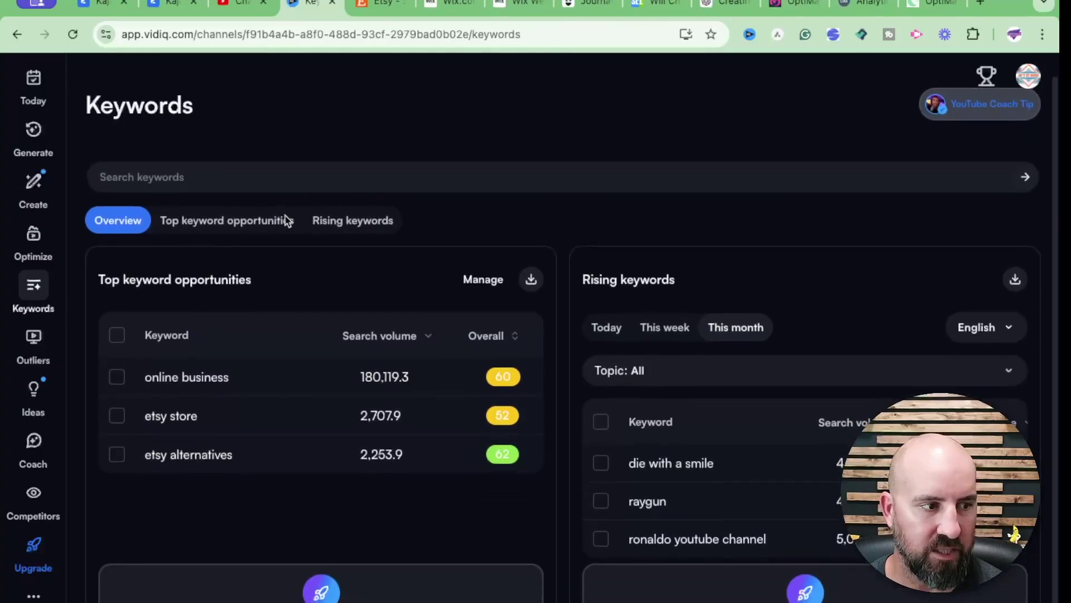
pyautogui.click(30, 399)
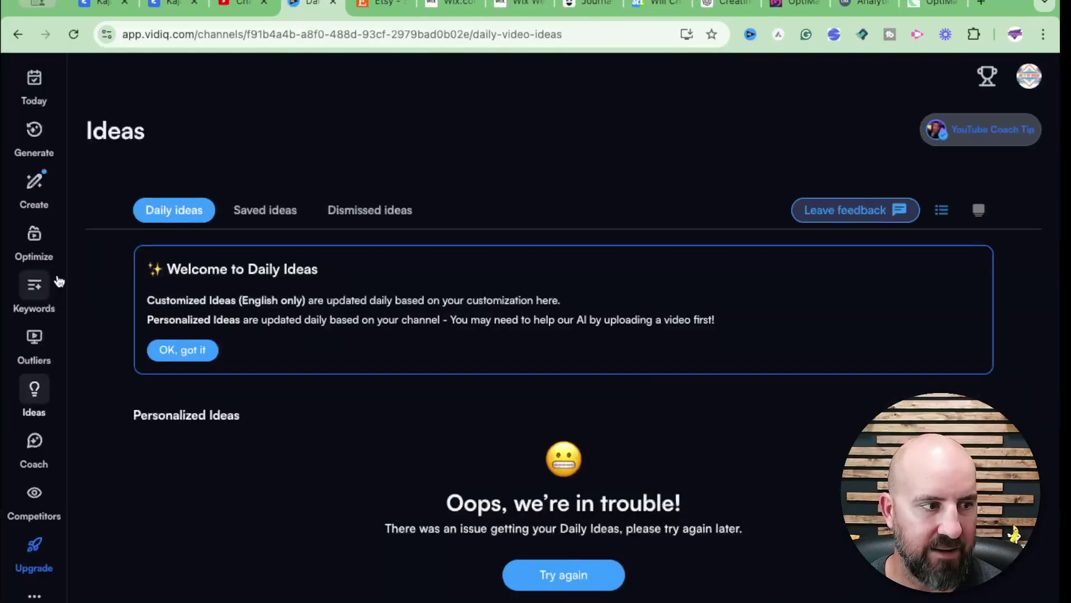
pyautogui.click(37, 182)
# Search the Outliers page for 'marketing', replacing the 'lead generation' query
pyautogui.click(36, 158)
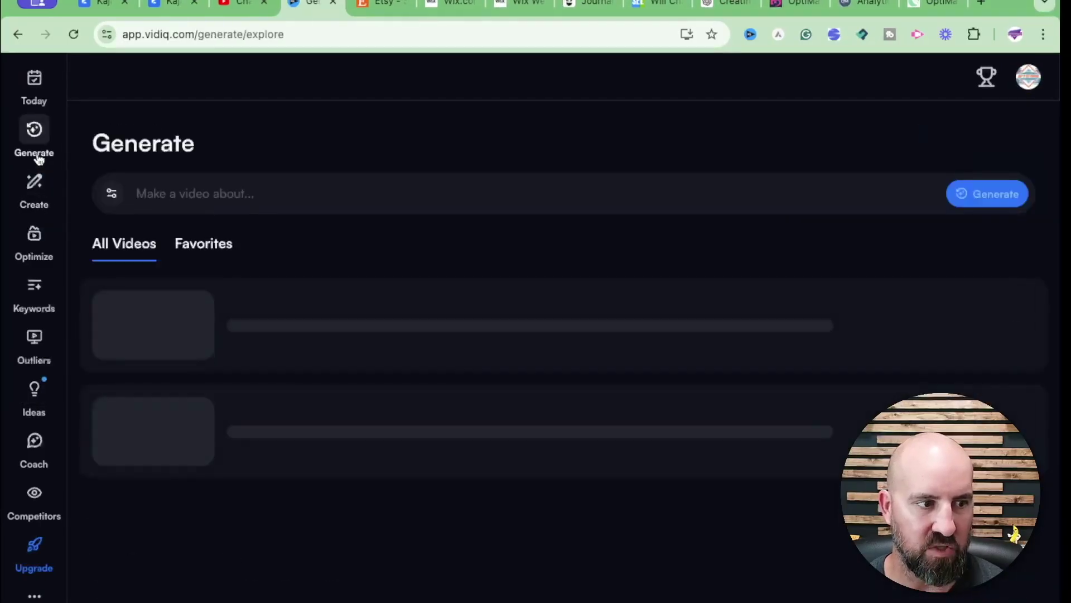
pyautogui.click(256, 195)
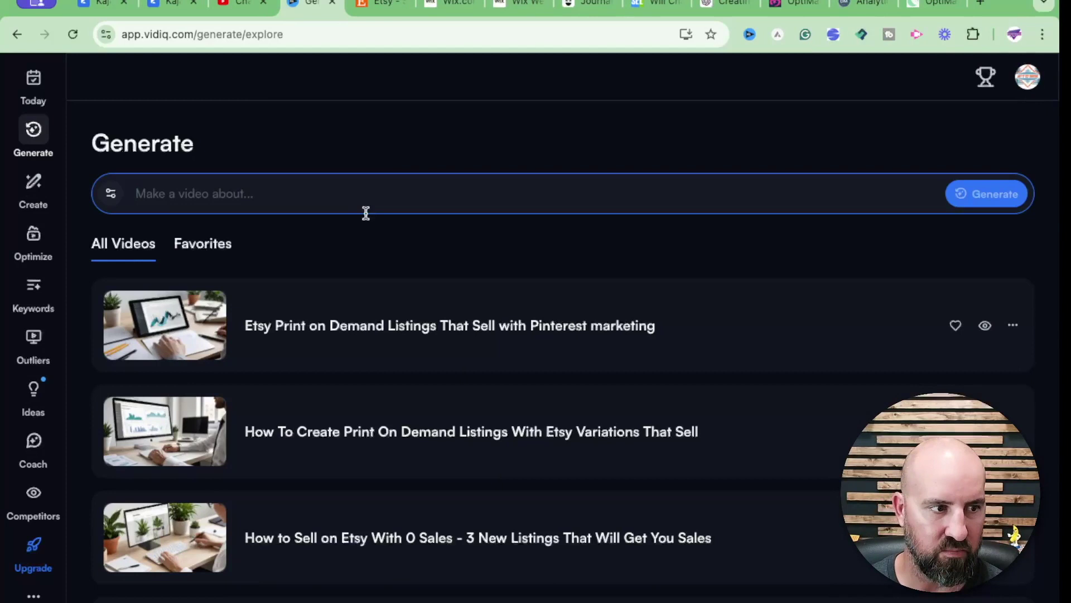
pyautogui.scroll(-1, 505, 313)
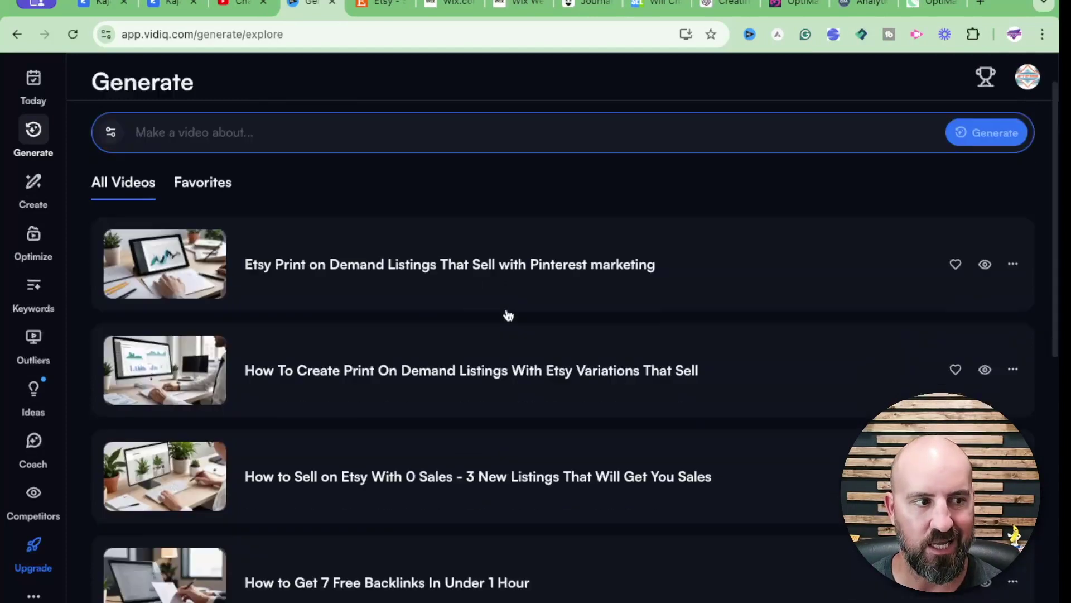
pyautogui.scroll(1, 502, 313)
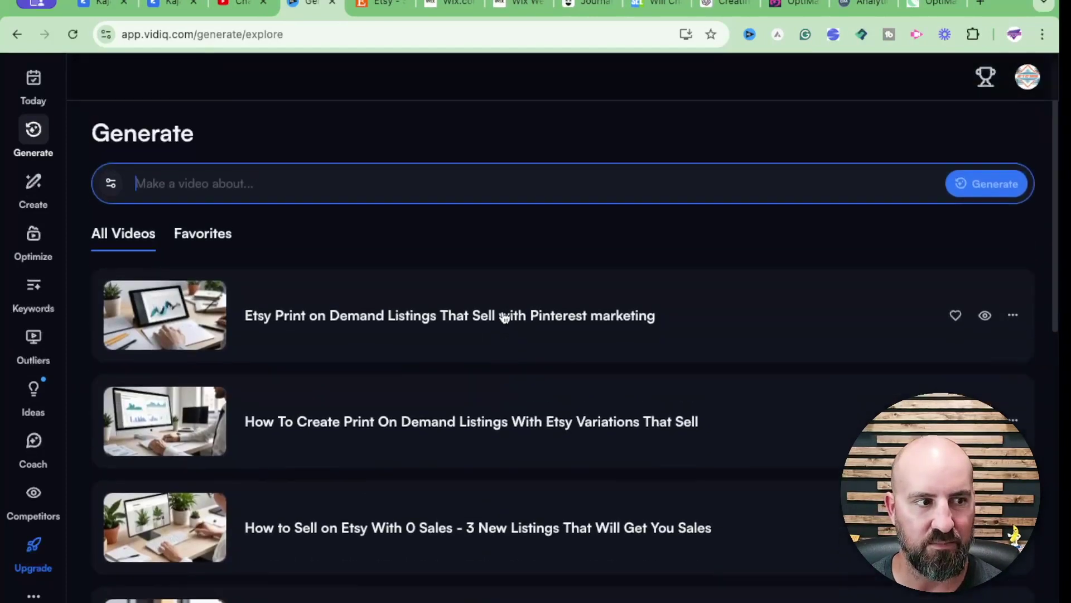
pyautogui.click(36, 352)
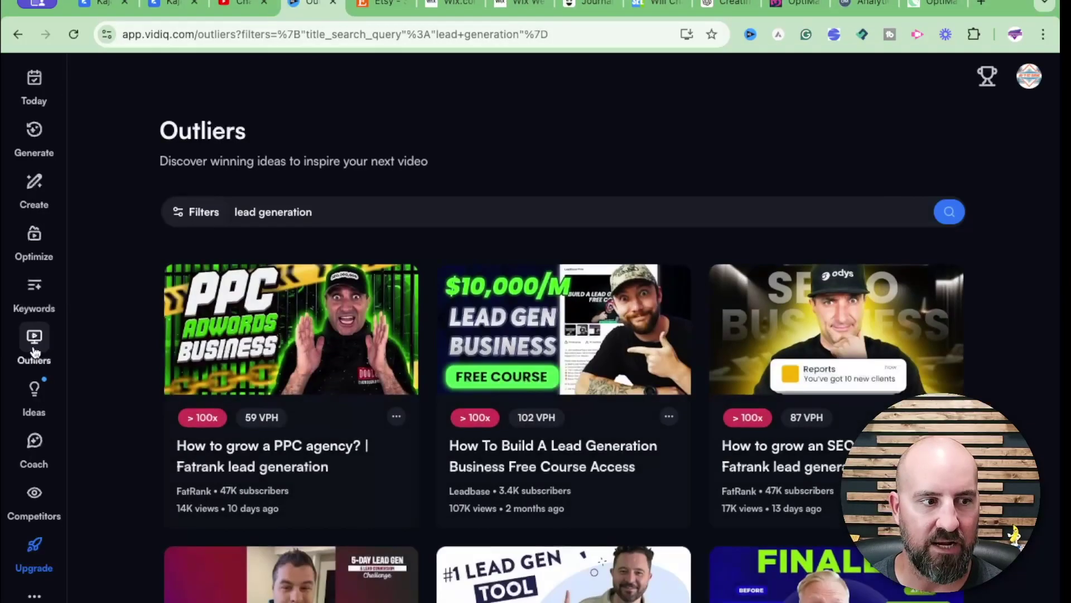
pyautogui.moveTo(325, 214); pyautogui.dragTo(42, 207)
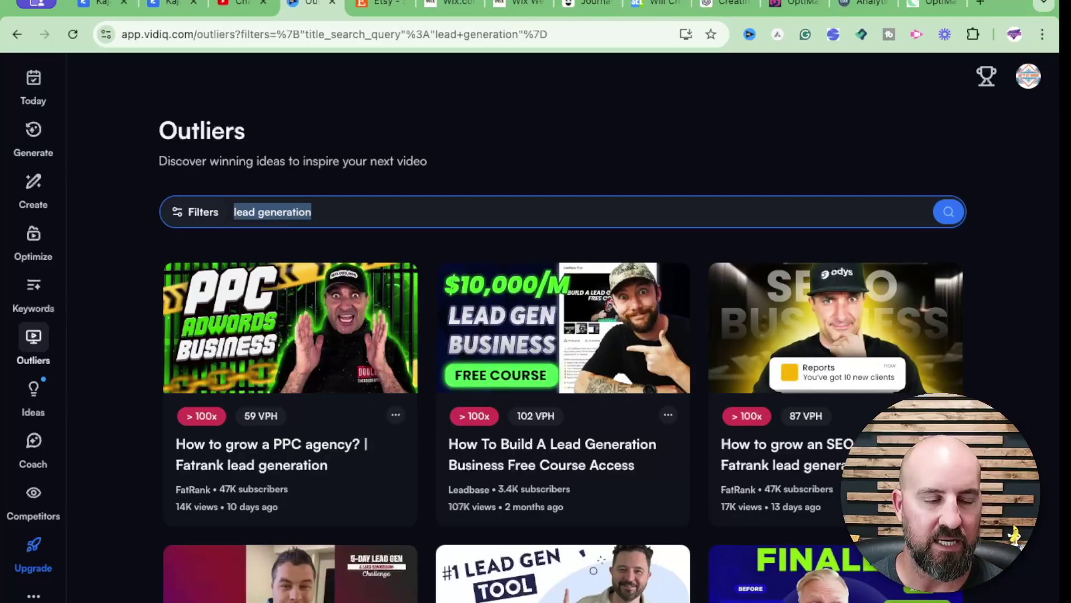
pyautogui.write('marketing')
pyautogui.press('Return')
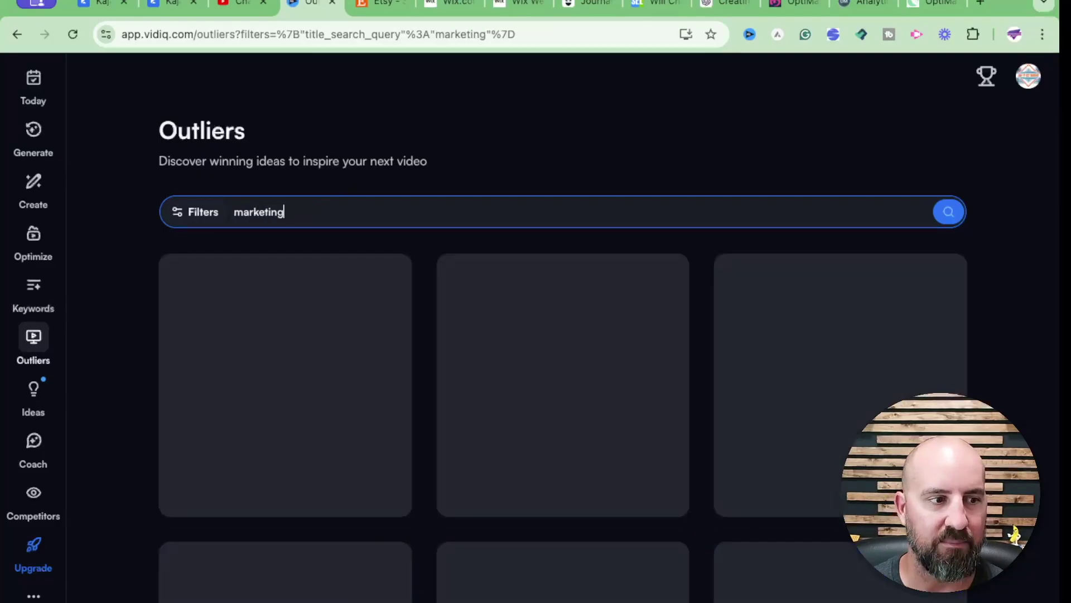
pyautogui.scroll(-1, 108, 262)
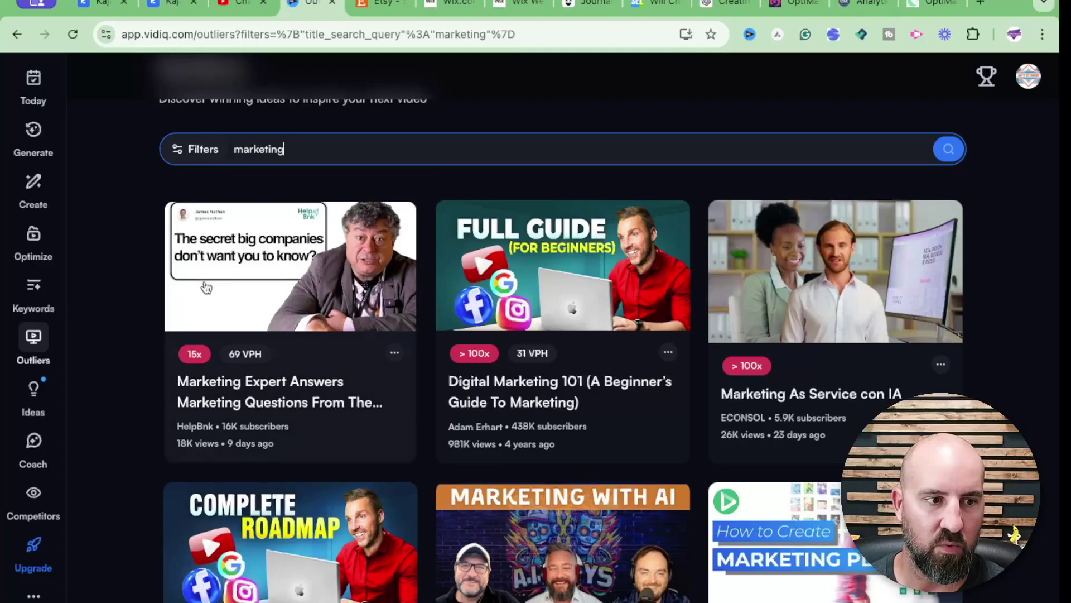
pyautogui.scroll(-1, 402, 394)
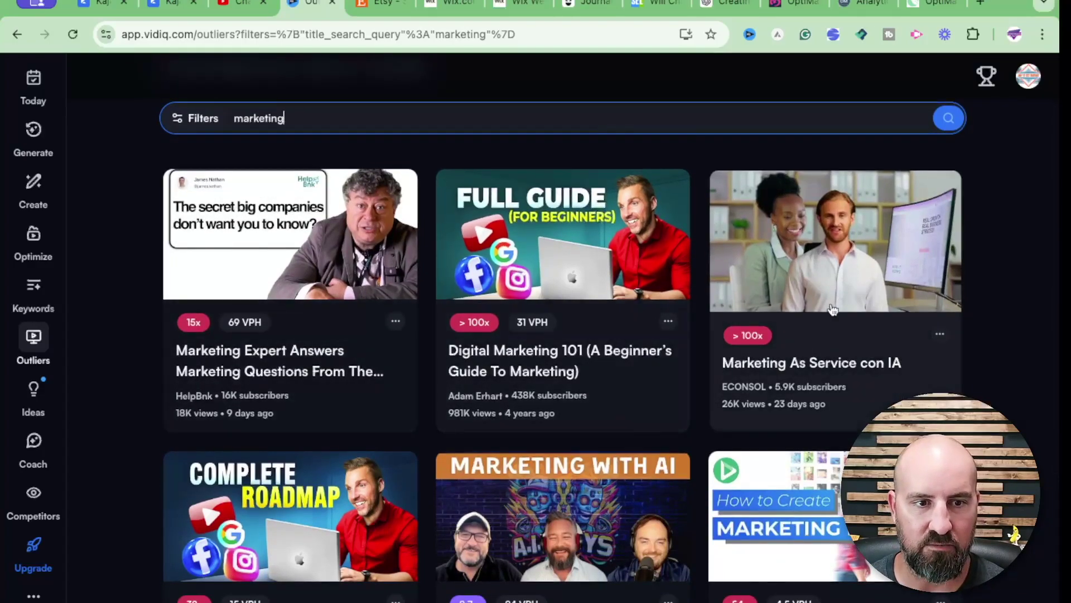
pyautogui.scroll(-2, 826, 311)
pyautogui.scroll(3, 826, 311)
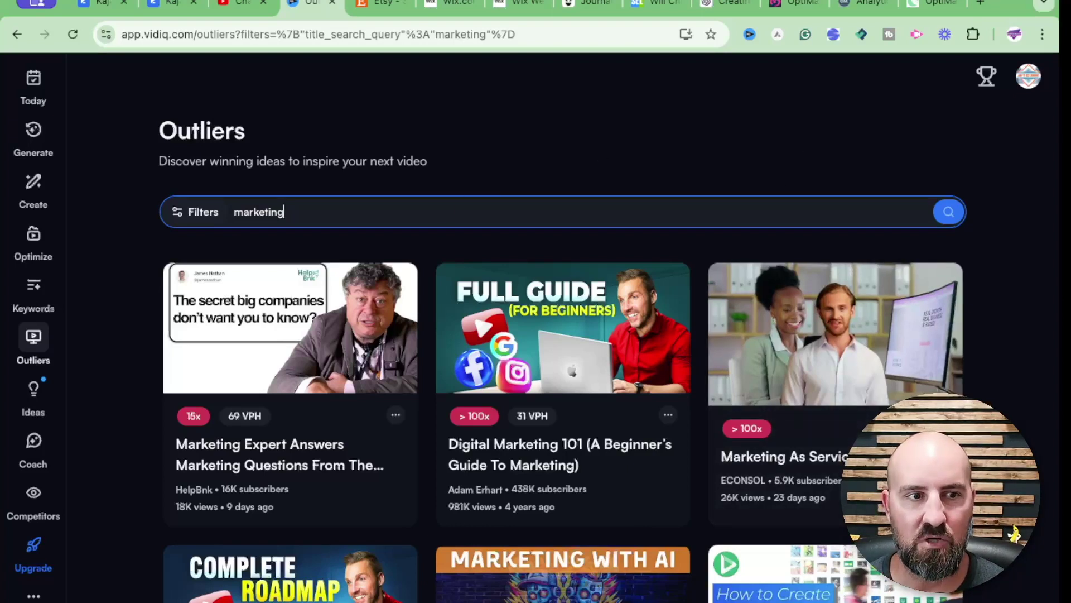
# Switch the browser to the Journalist AI tab
pyautogui.click(579, 5)
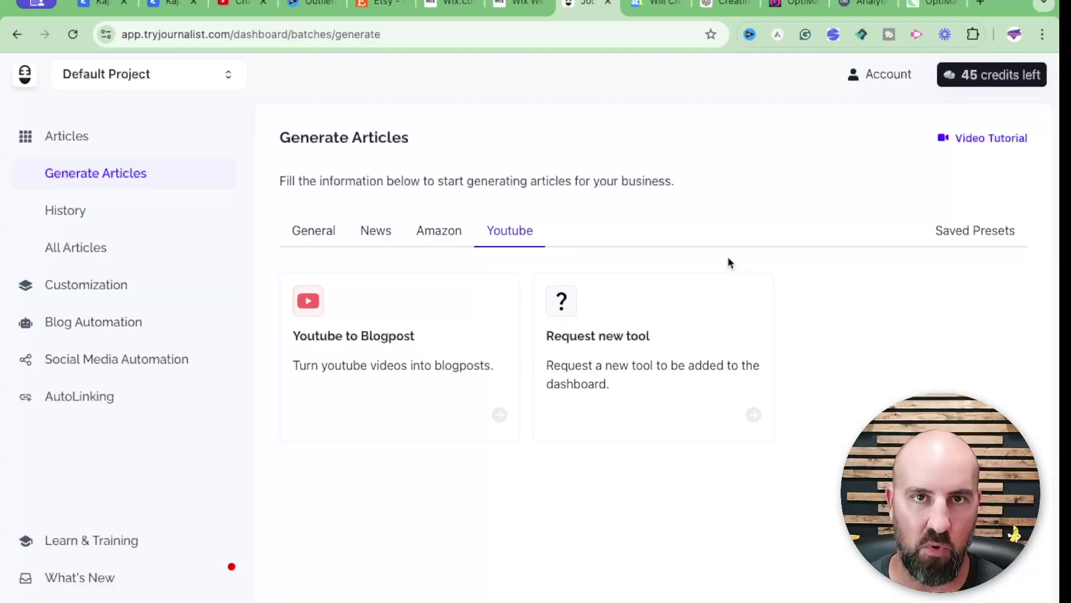
# Start the Youtube to Blogpost tool and paste the YouTube scripts video link
pyautogui.click(420, 341)
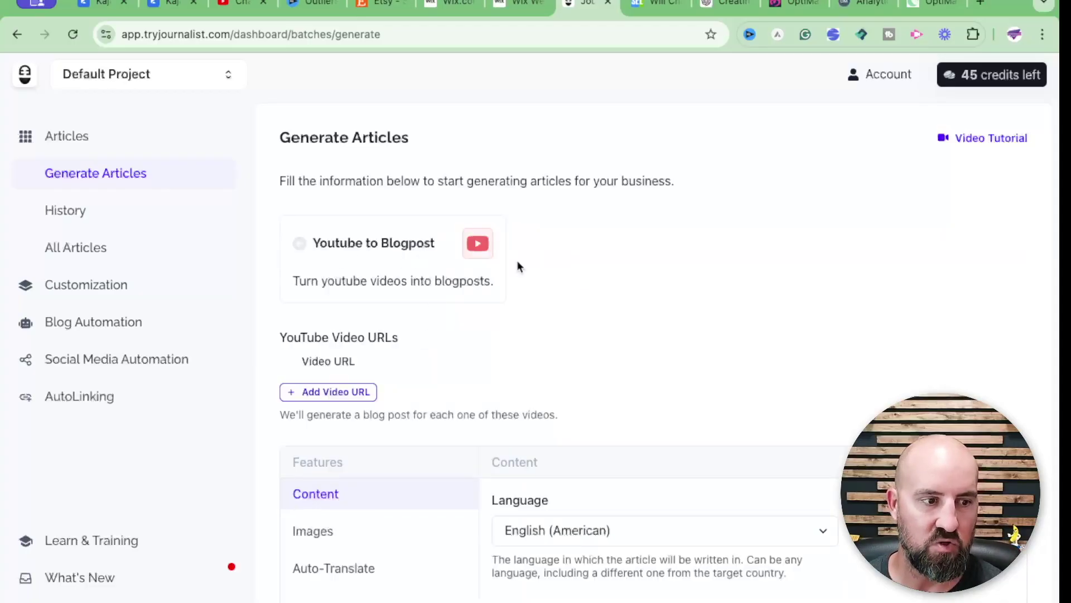
pyautogui.scroll(-1, 516, 266)
pyautogui.click(361, 316)
pyautogui.click(486, 317)
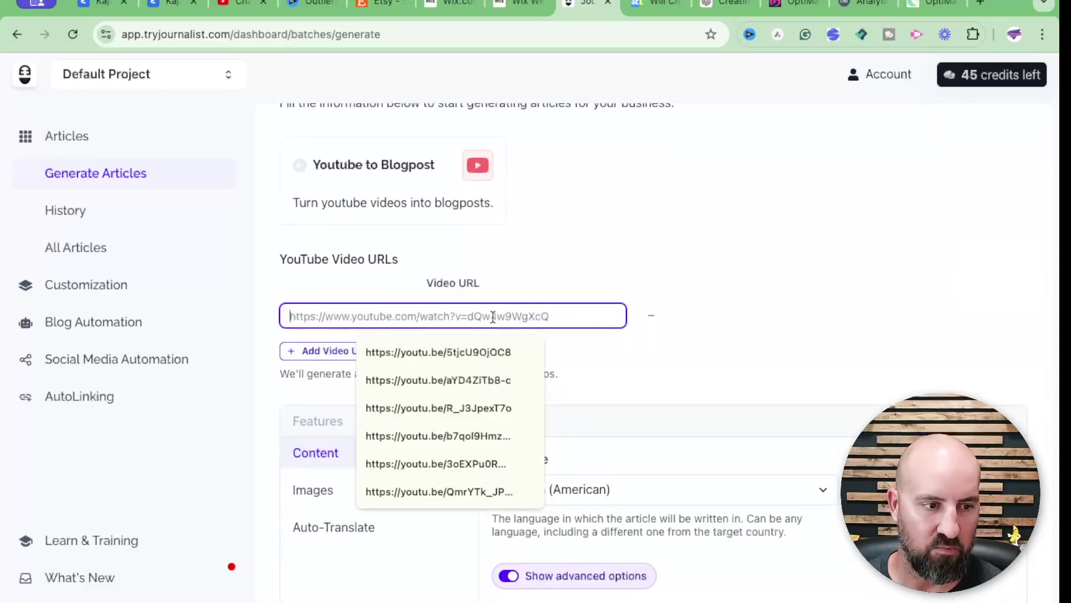
pyautogui.write('https://youtu.be/Kcq8Z3C5Lks')
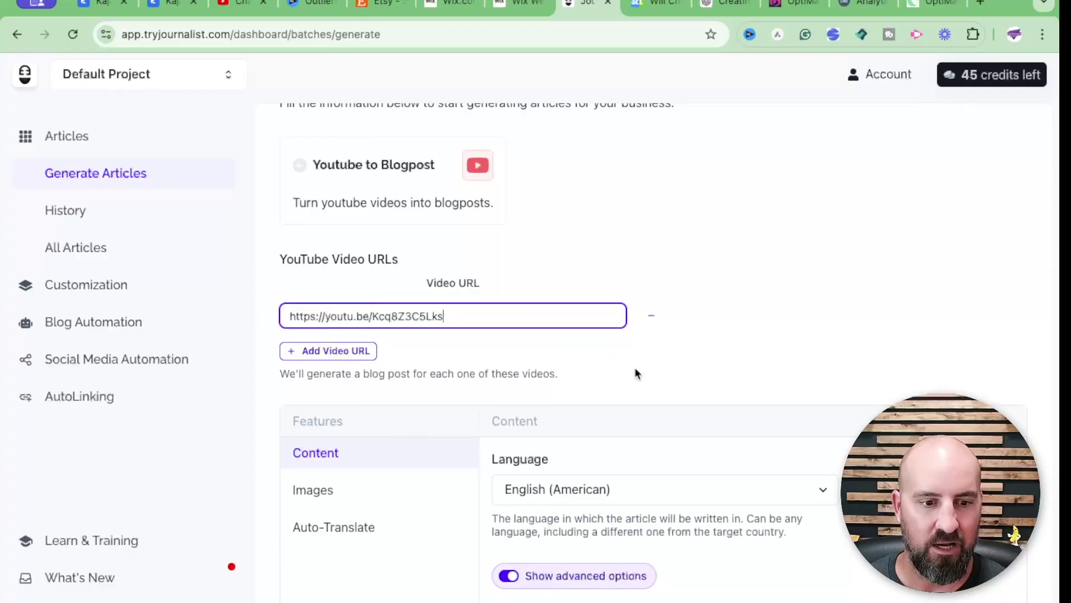
pyautogui.scroll(-1, 639, 368)
pyautogui.scroll(-1, 634, 345)
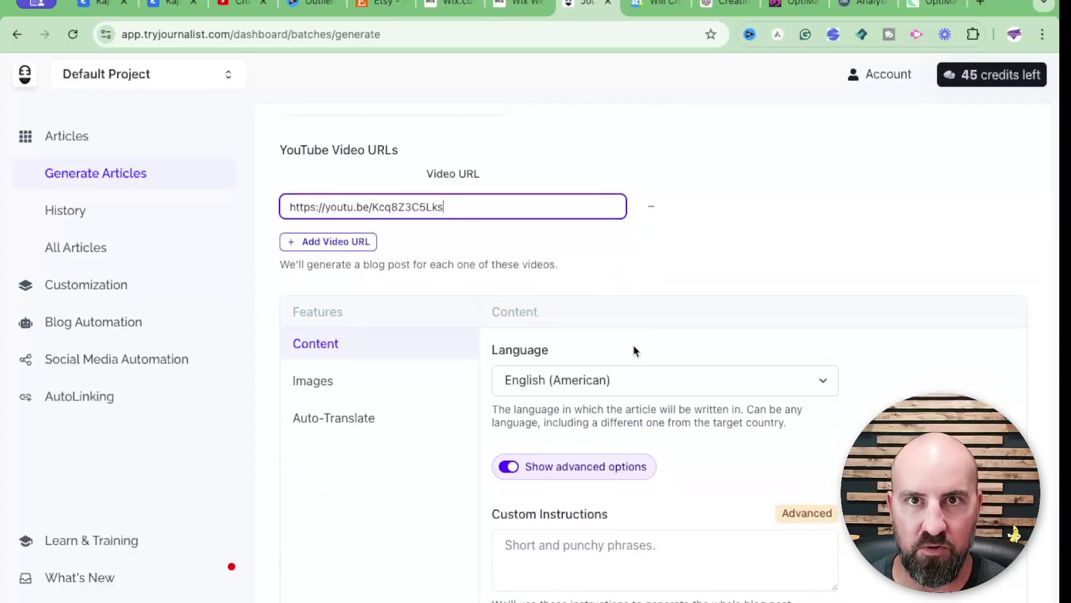
pyautogui.scroll(-1, 638, 350)
pyautogui.scroll(-1, 638, 344)
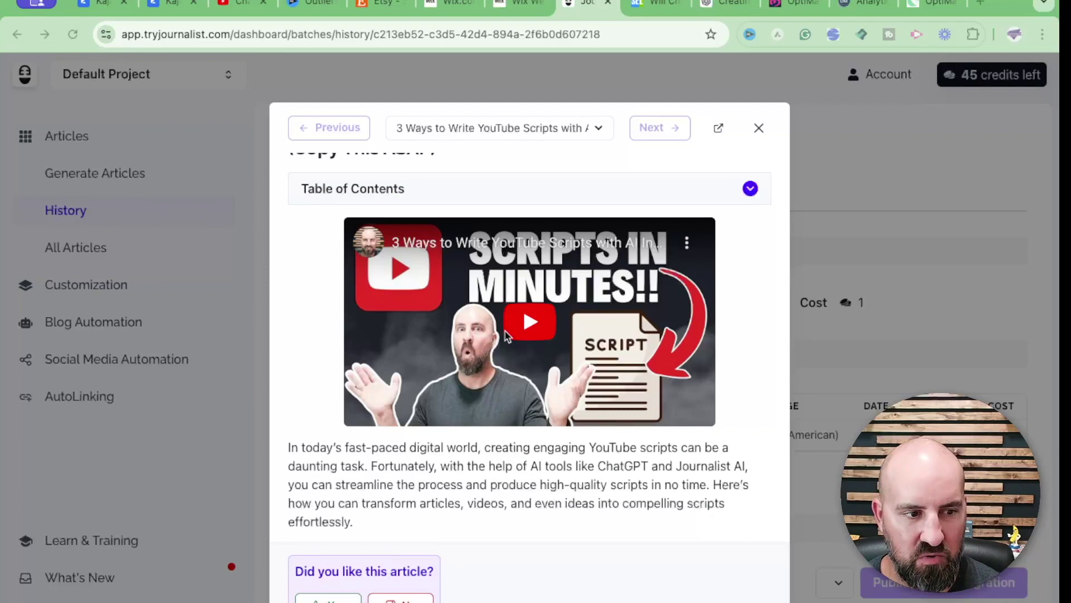
pyautogui.scroll(-2, 589, 304)
pyautogui.scroll(-3, 525, 318)
pyautogui.scroll(-2, 520, 329)
pyautogui.scroll(-3, 519, 329)
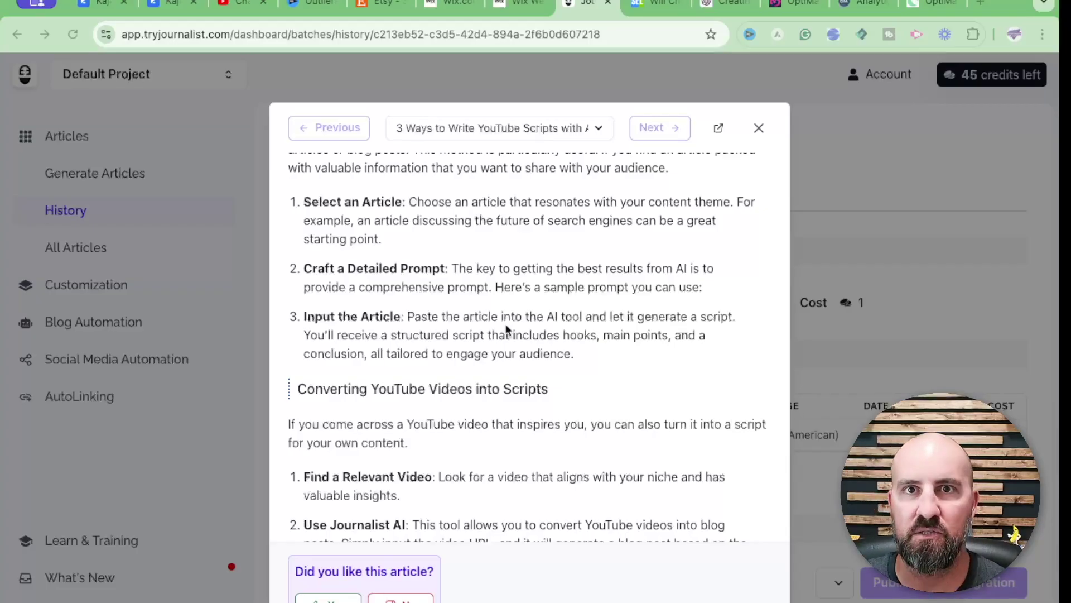
pyautogui.scroll(-2, 610, 339)
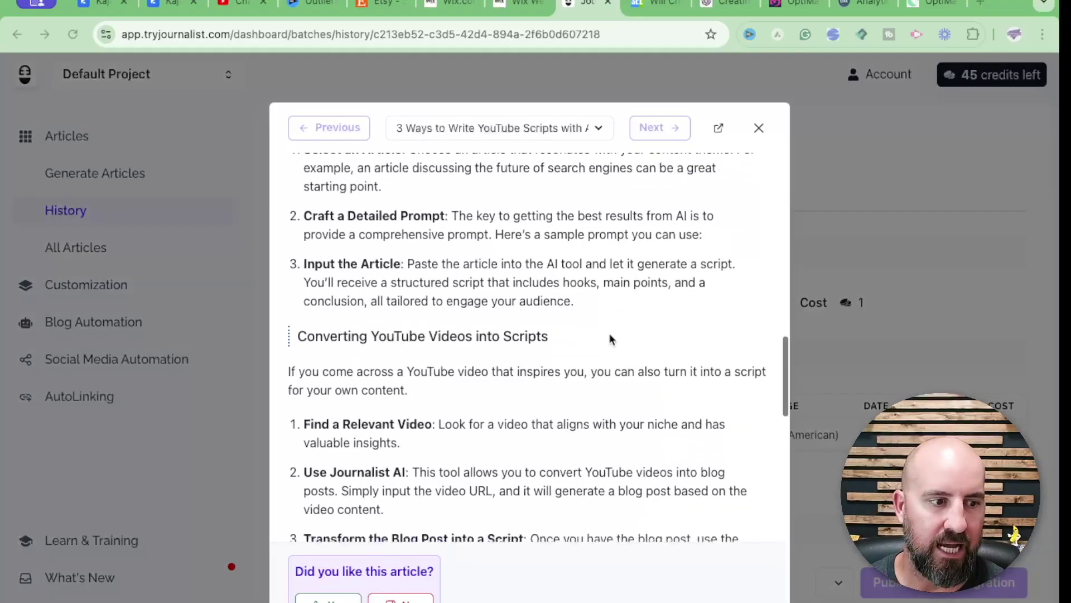
pyautogui.scroll(-2, 610, 339)
pyautogui.scroll(-2, 586, 339)
pyautogui.scroll(-5, 541, 338)
pyautogui.scroll(-3, 544, 340)
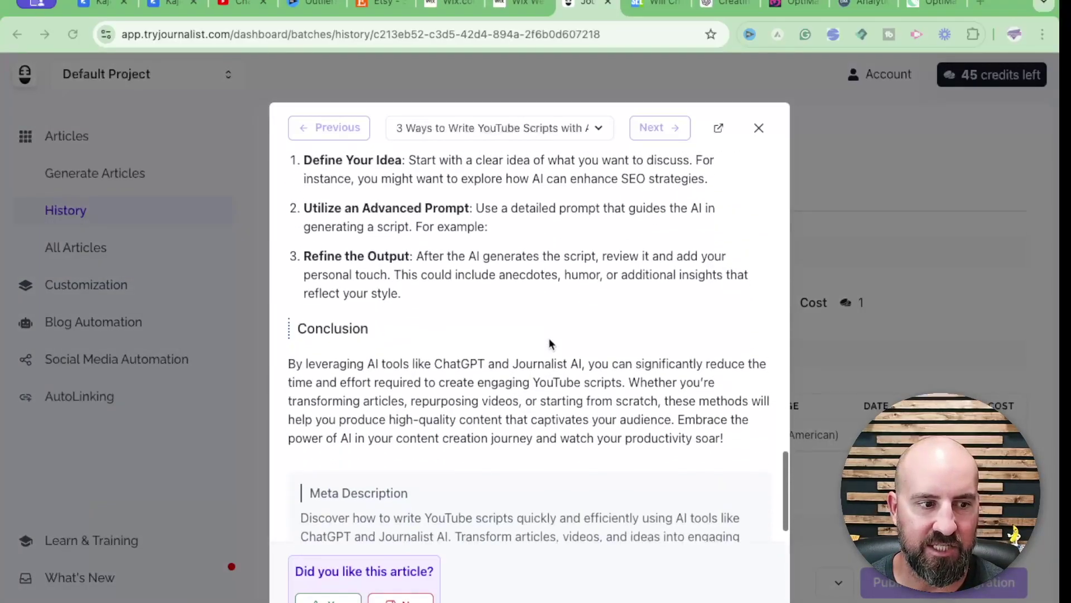
pyautogui.scroll(-2, 551, 338)
pyautogui.scroll(5, 551, 339)
pyautogui.scroll(5, 551, 339)
pyautogui.scroll(5, 554, 342)
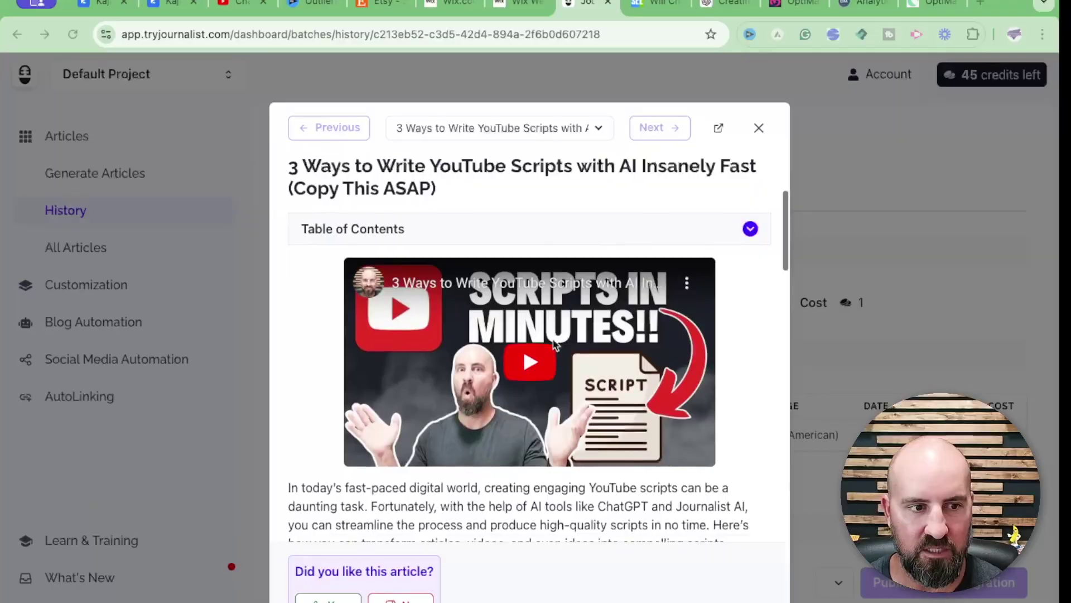
pyautogui.scroll(1, 555, 344)
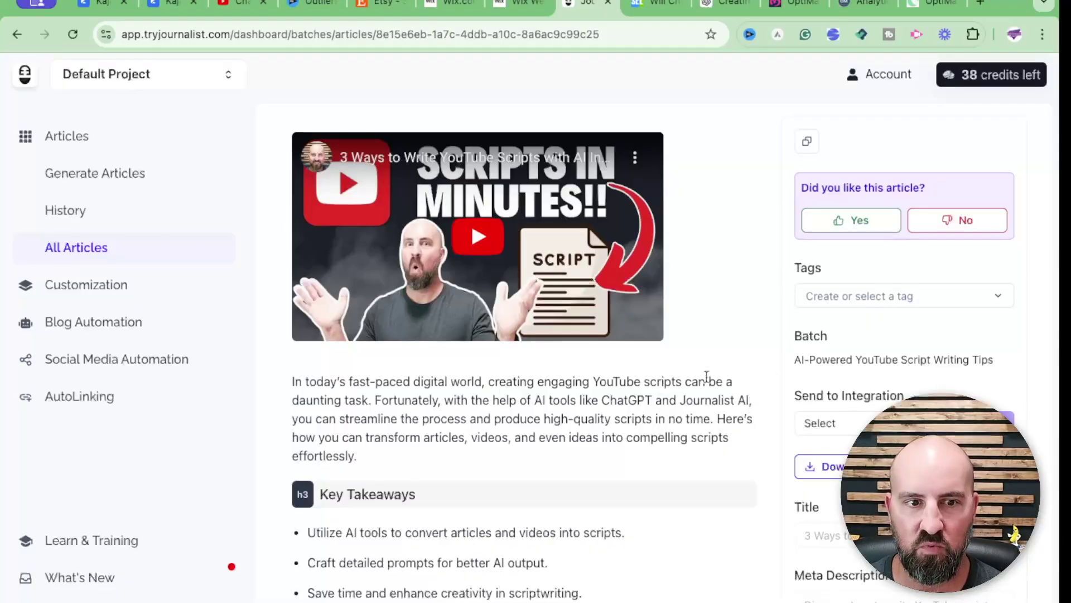
pyautogui.scroll(2, 808, 359)
pyautogui.scroll(2, 833, 363)
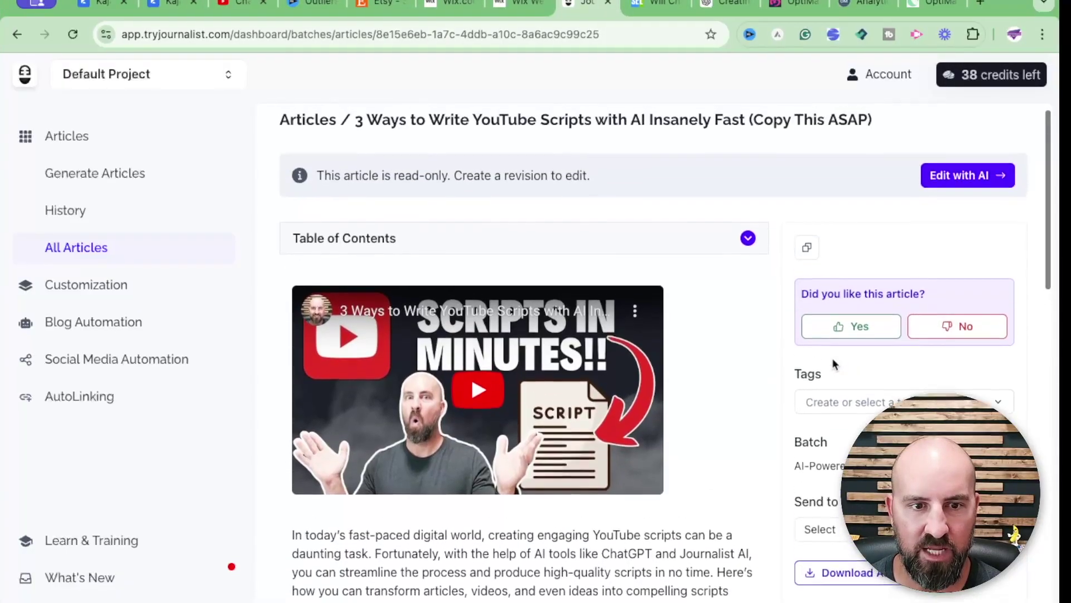
pyautogui.scroll(-1, 829, 361)
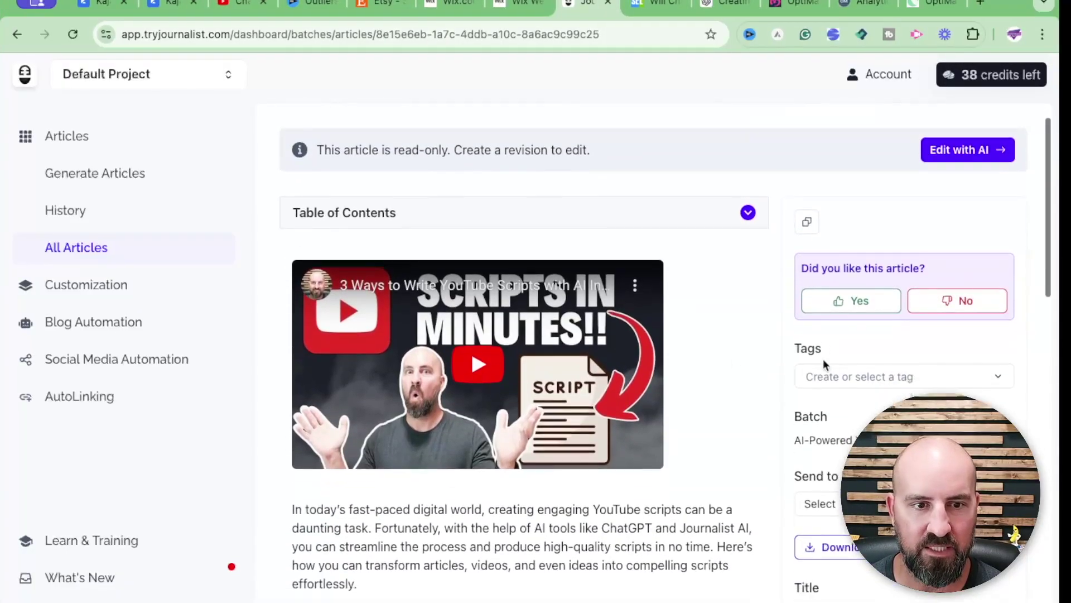
# Make an Edit with AI revision and bring up rewrite suggestions for the first paragraph
pyautogui.click(944, 152)
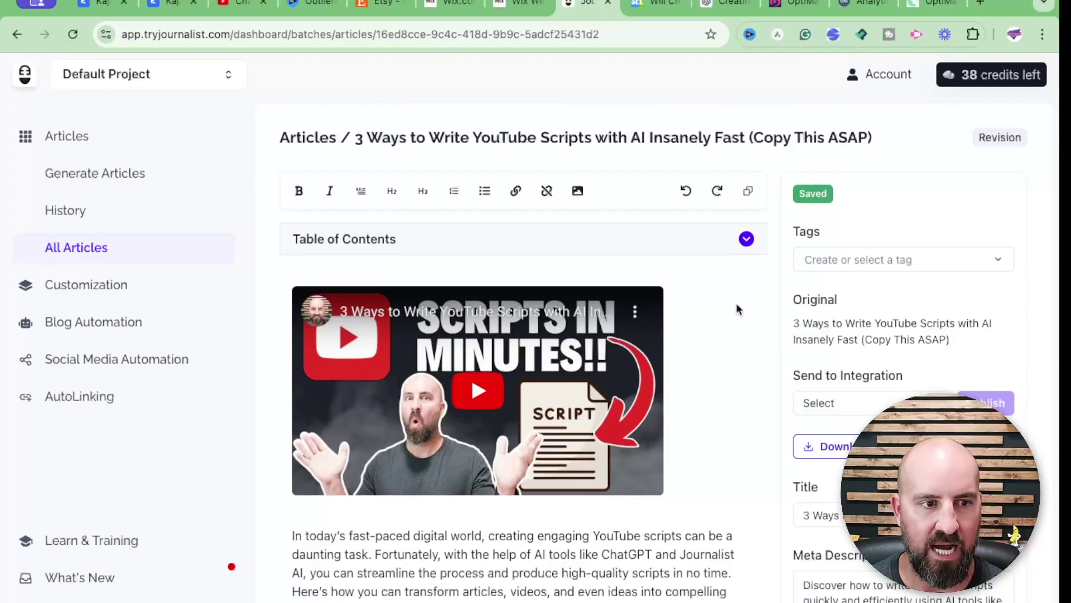
pyautogui.scroll(-1, 736, 304)
pyautogui.scroll(-1, 736, 303)
pyautogui.scroll(-1, 586, 352)
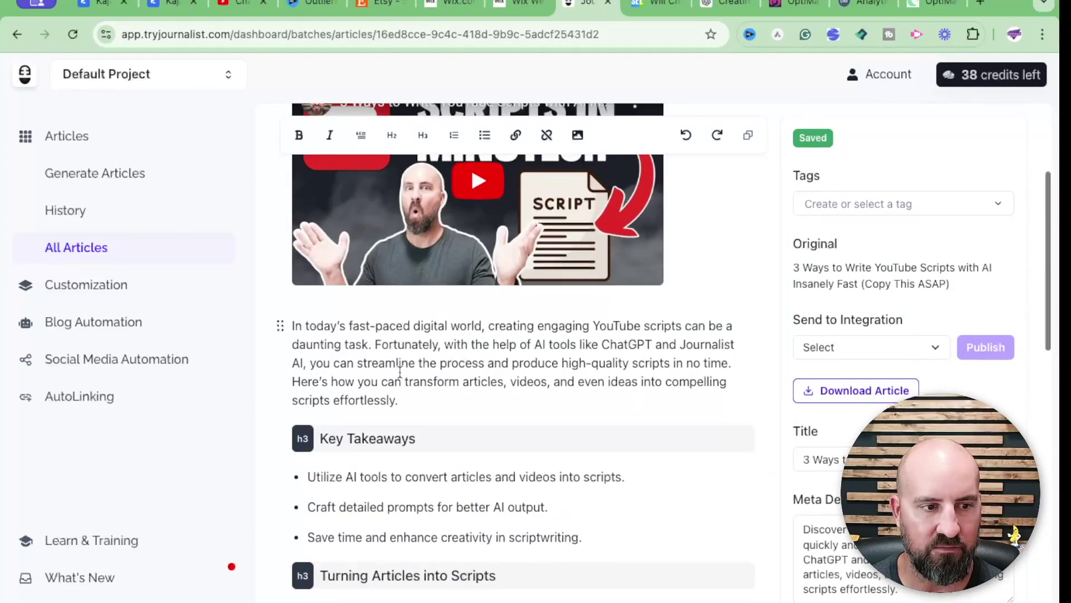
pyautogui.moveTo(401, 399); pyautogui.dragTo(293, 327)
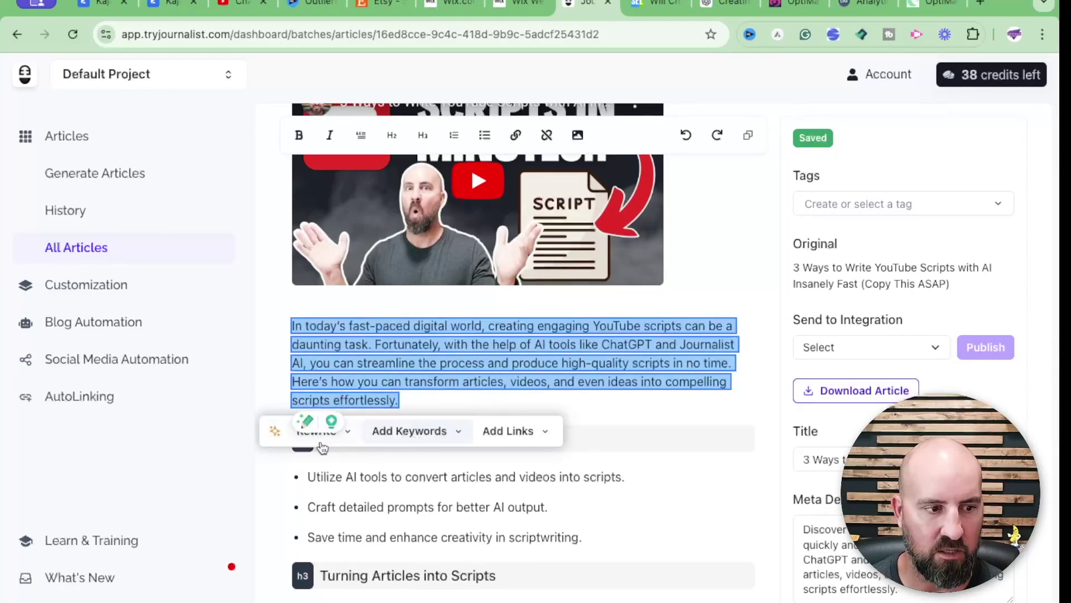
pyautogui.click(347, 437)
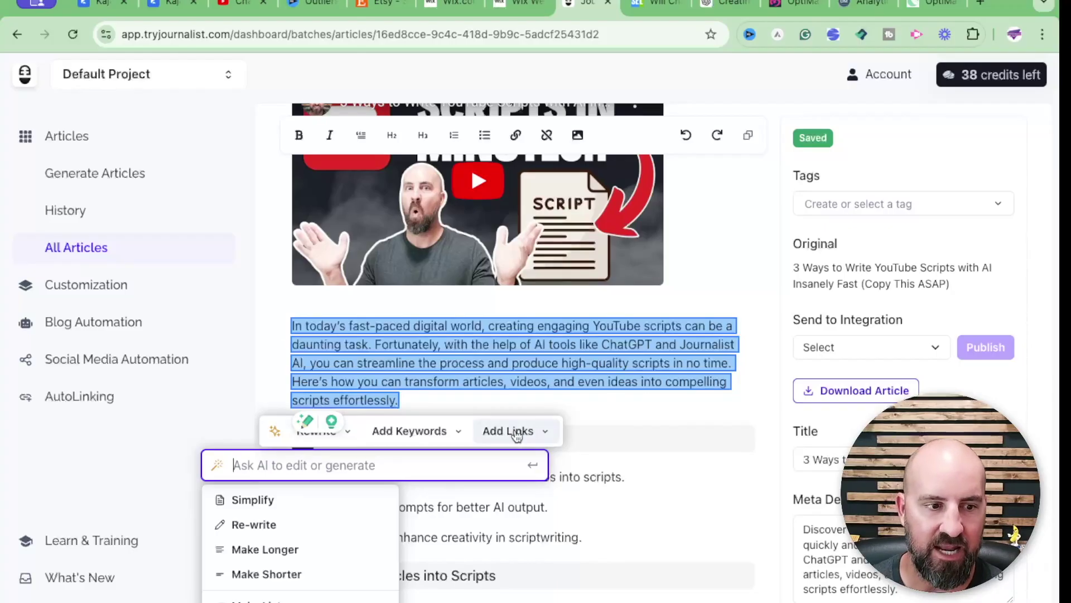
# Dismiss the rewrite and link menus, leaving the intro paragraph unchanged
pyautogui.press('Escape')
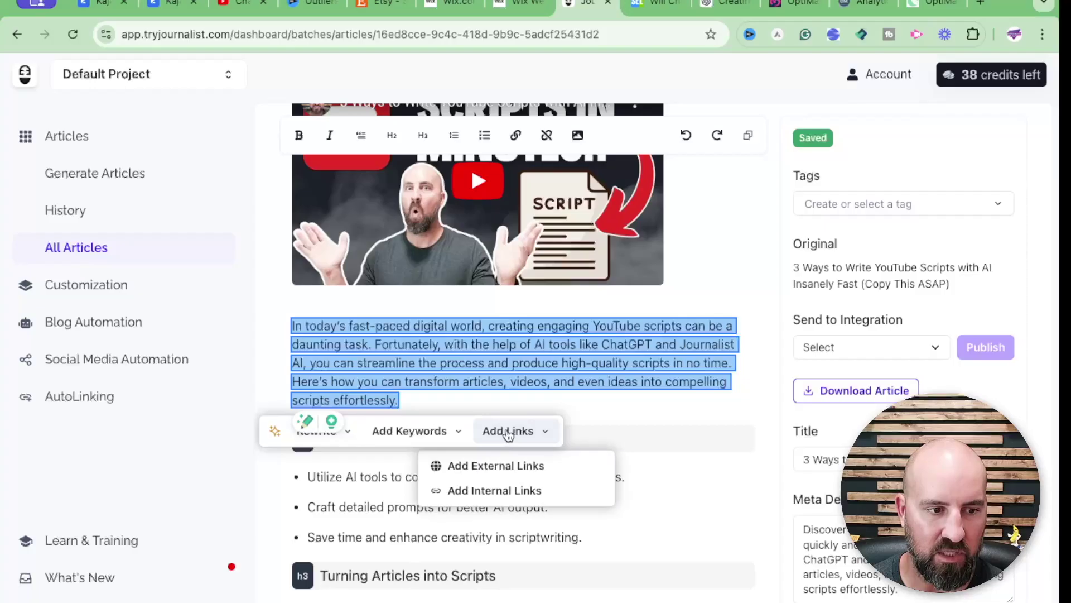
pyautogui.click(491, 399)
pyautogui.moveTo(420, 407)
pyautogui.mouseDown()
pyautogui.moveTo(303, 356)
pyautogui.moveTo(293, 327)
pyautogui.mouseUp()
# Insert 'Get my free Guide here' on a new line after the intro and begin adding a link
pyautogui.click(427, 405)
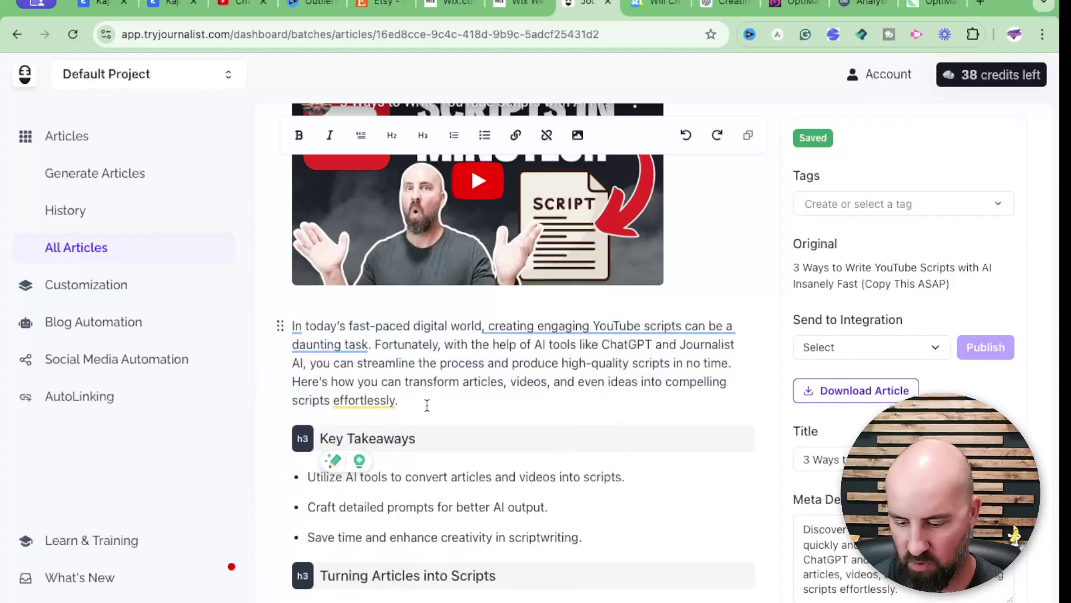
pyautogui.press('Return')
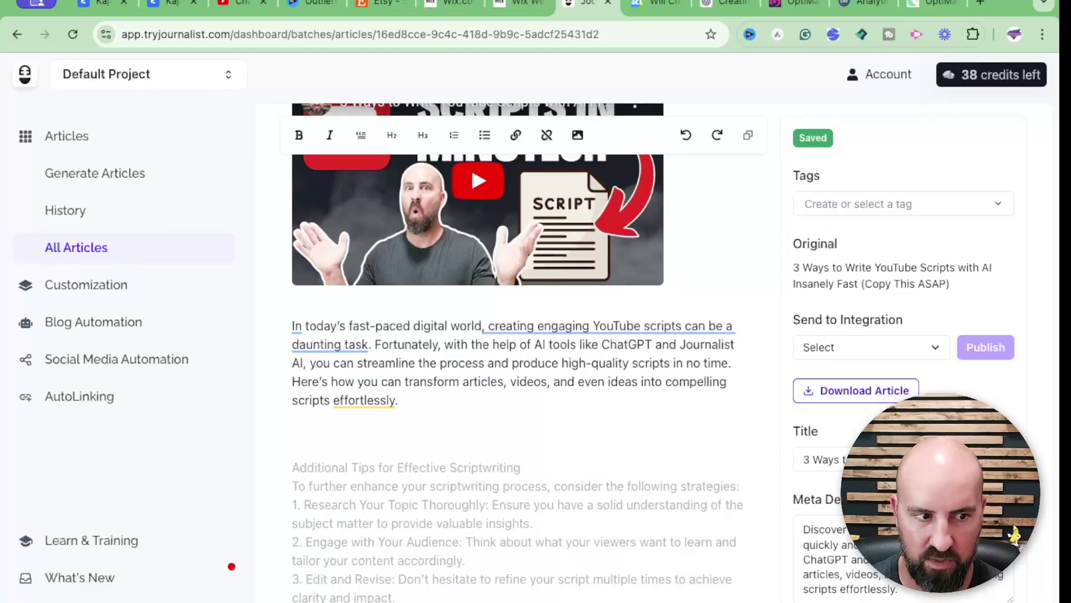
pyautogui.write('G')
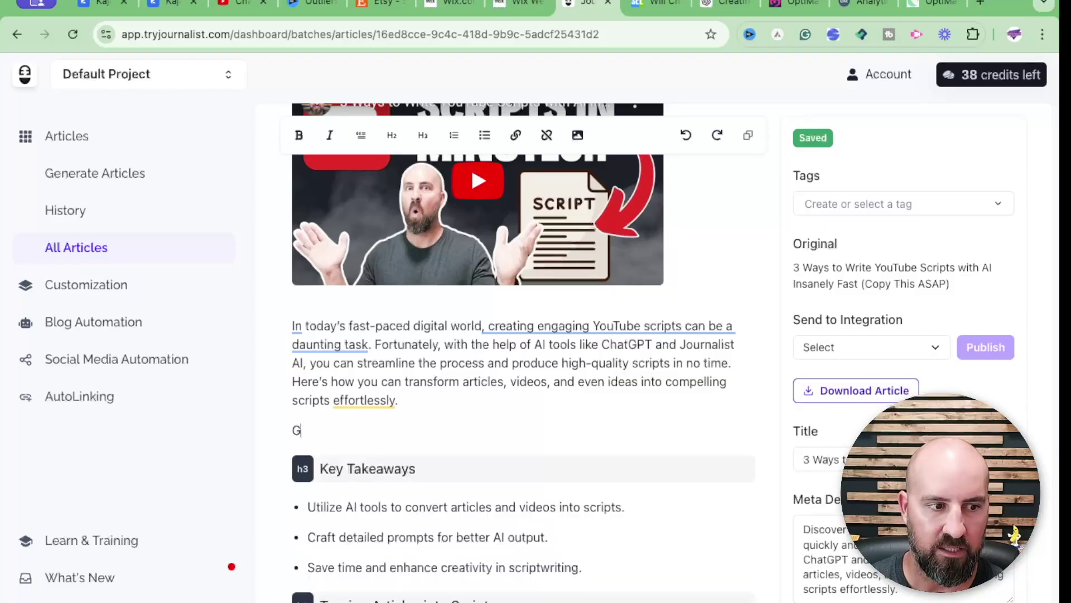
pyautogui.write('et my free')
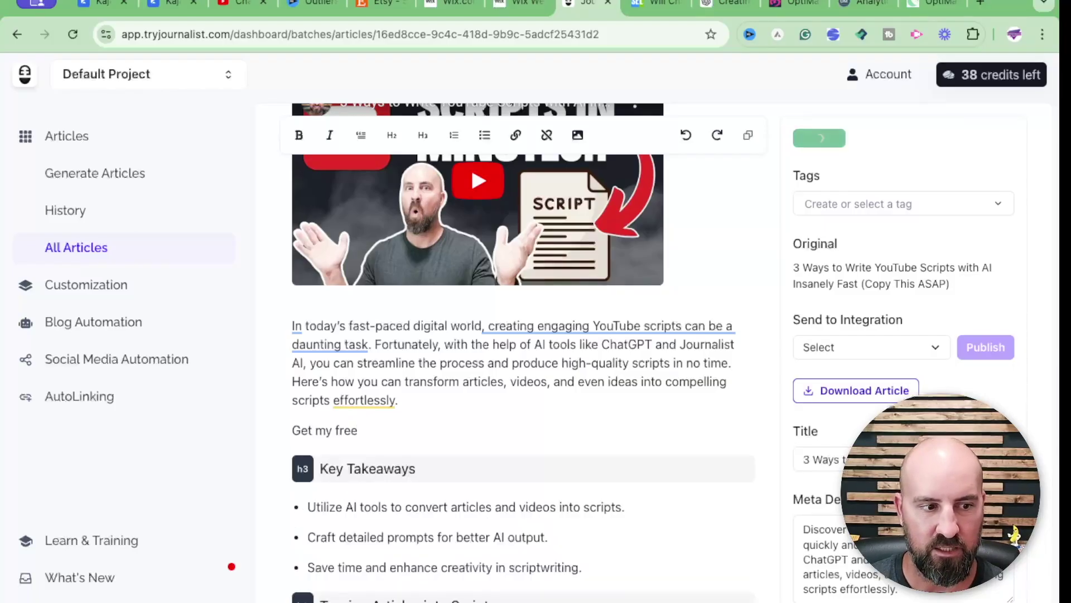
pyautogui.write(' Guide here')
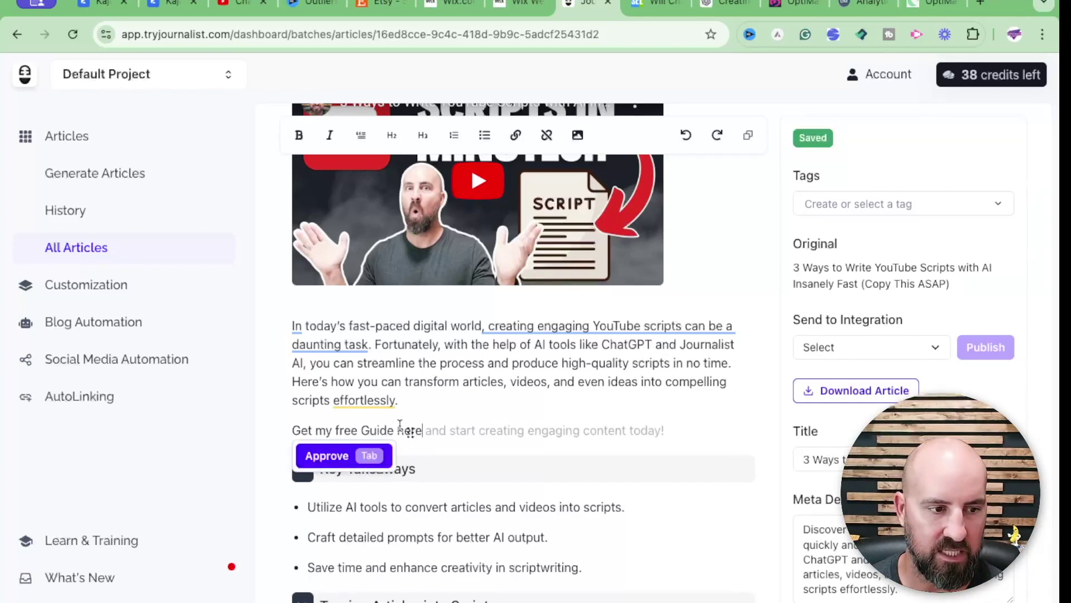
pyautogui.moveTo(424, 430); pyautogui.dragTo(291, 431)
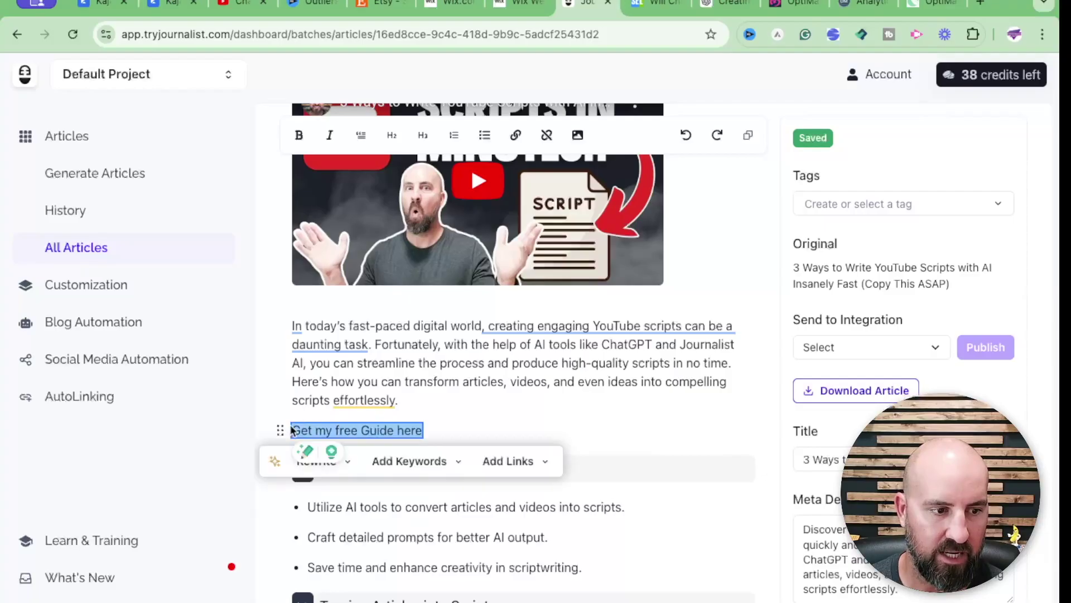
pyautogui.click(497, 463)
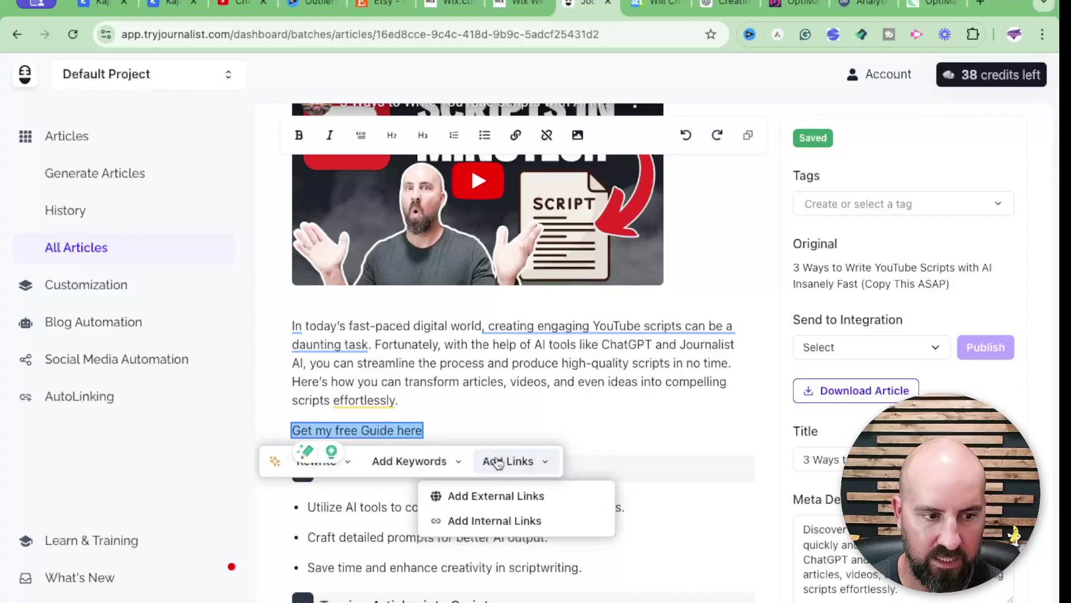